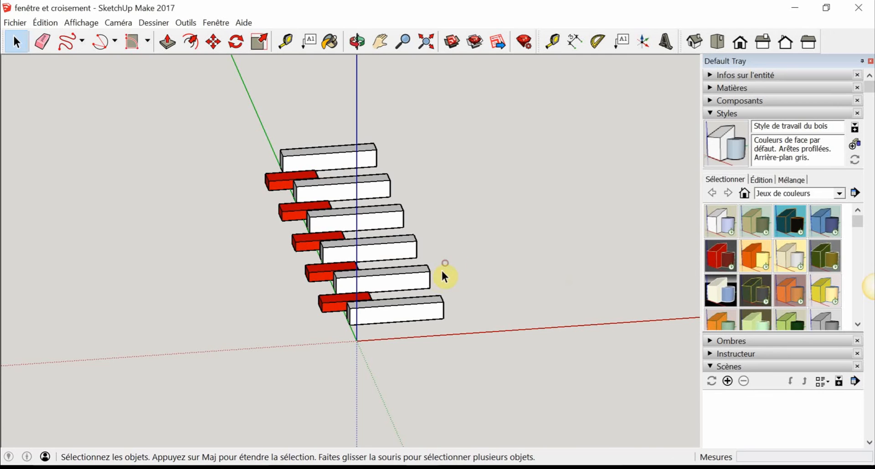
# Select the frontmost white bar as a single object and clear the selection.
pyautogui.moveTo(444, 273); pyautogui.dragTo(496, 281, button='middle')
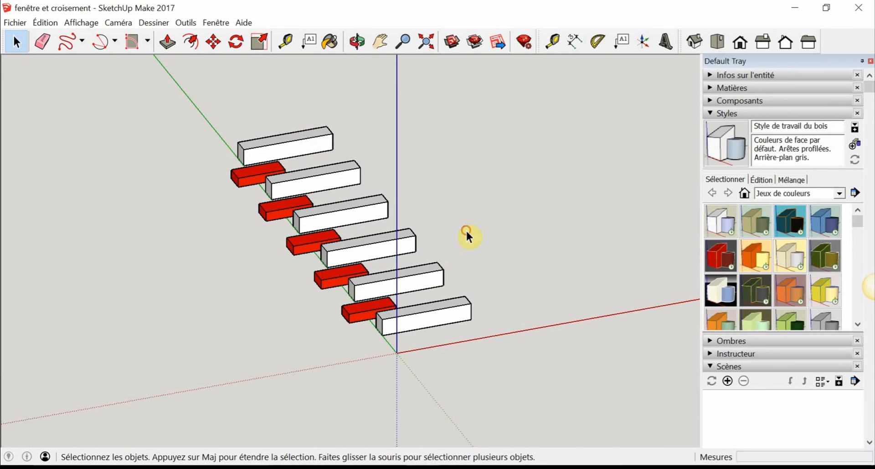
pyautogui.click(453, 318)
pyautogui.moveTo(453, 318)
pyautogui.mouseDown(button='middle')
pyautogui.moveTo(492, 300)
pyautogui.moveTo(447, 305)
pyautogui.mouseUp(button='middle')
pyautogui.scroll(4, 447, 305)
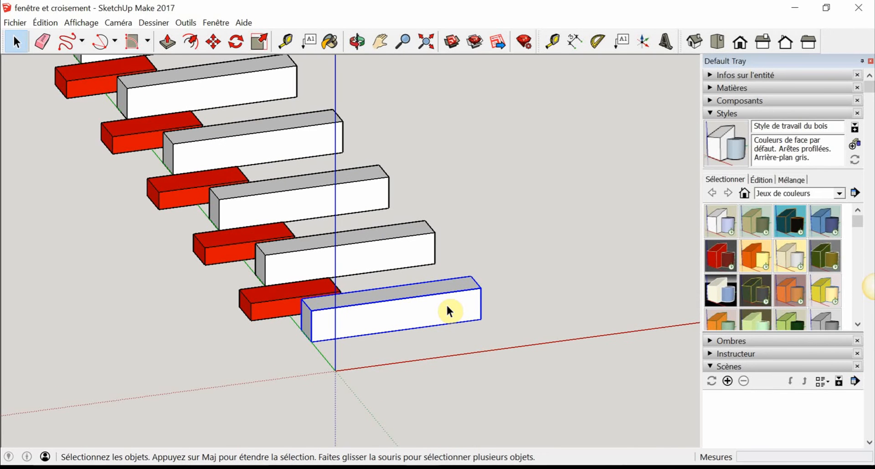
pyautogui.click(522, 225)
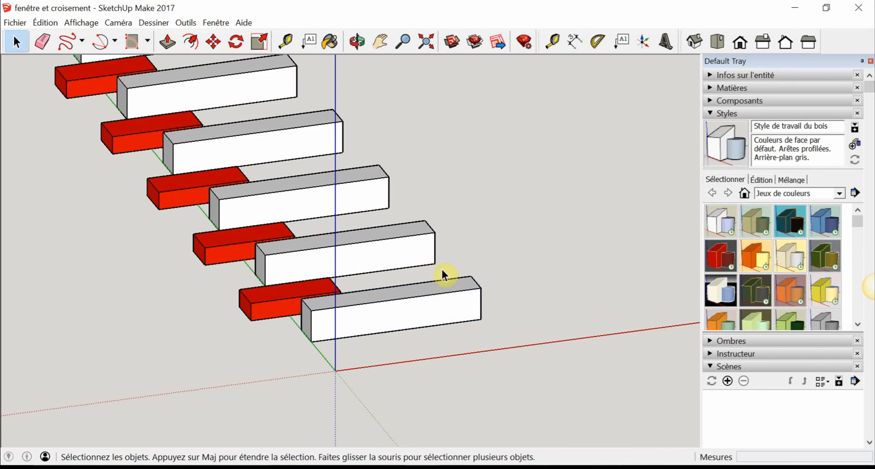
# Delete the frontmost white bar and undo the deletion.
pyautogui.click(454, 311)
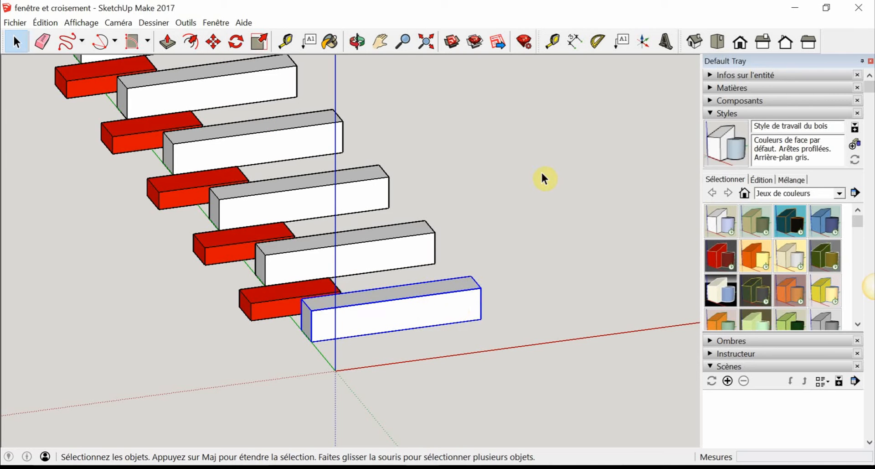
pyautogui.press('Delete')
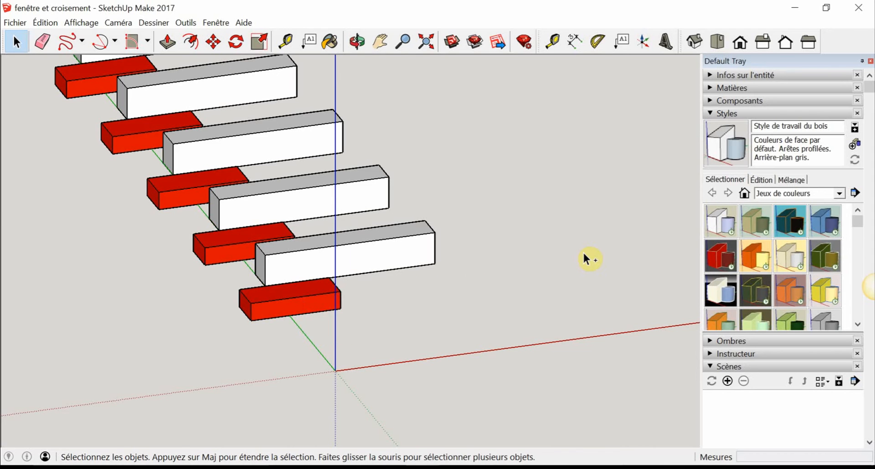
pyautogui.hotkey('ctrl', 'z')
# Move the frontmost white bar about 3795 mm along the red axis, undo the move and return to the Select tool.
pyautogui.click(467, 305)
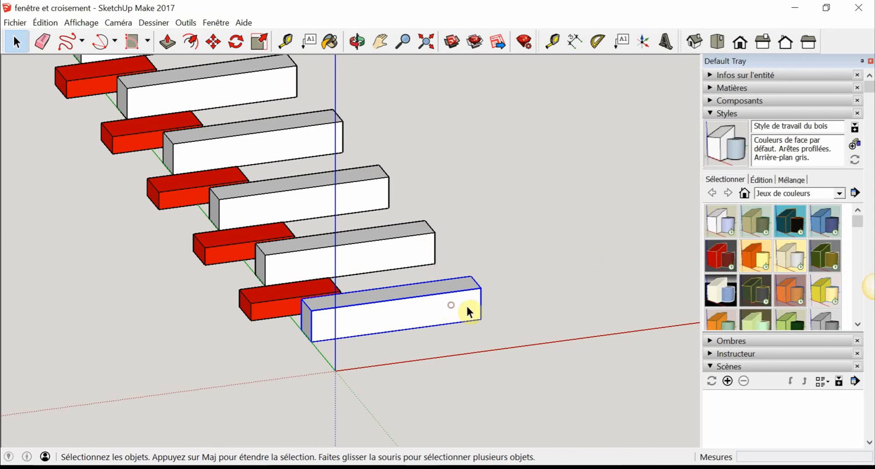
pyautogui.press('m')
pyautogui.click(452, 261)
pyautogui.click(587, 243)
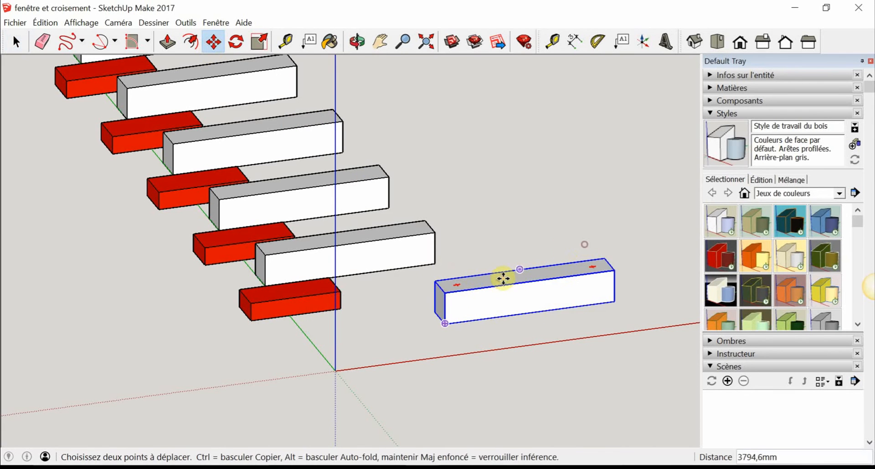
pyautogui.hotkey('ctrl', 'z')
pyautogui.press('Escape')
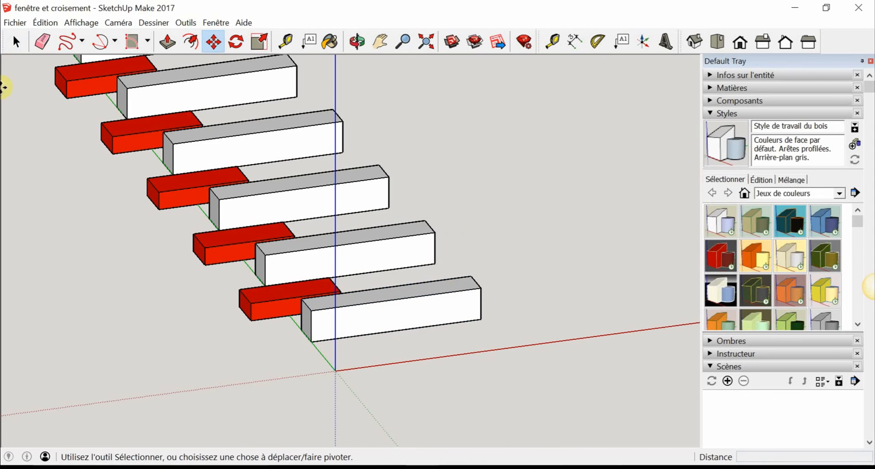
pyautogui.click(16, 42)
# Select the white bars individually, one after another from front to back, and clear the selection.
pyautogui.moveTo(496, 236); pyautogui.dragTo(433, 256, button='middle')
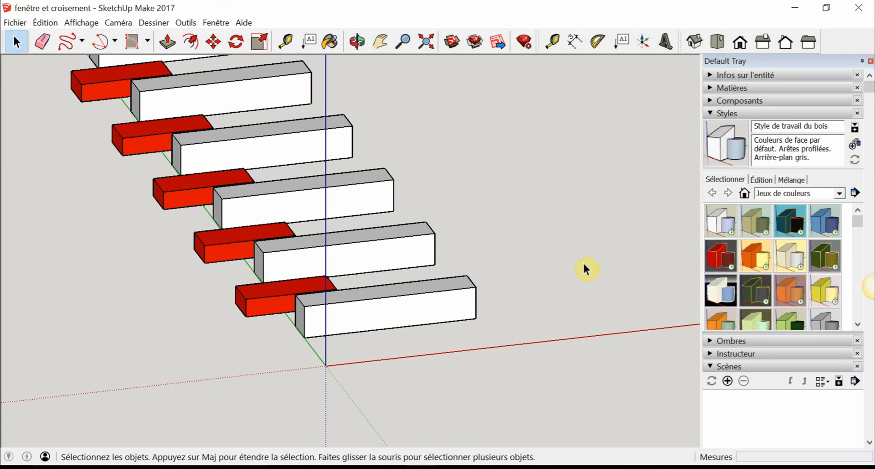
pyautogui.scroll(3, 505, 267)
pyautogui.scroll(-5, 454, 199)
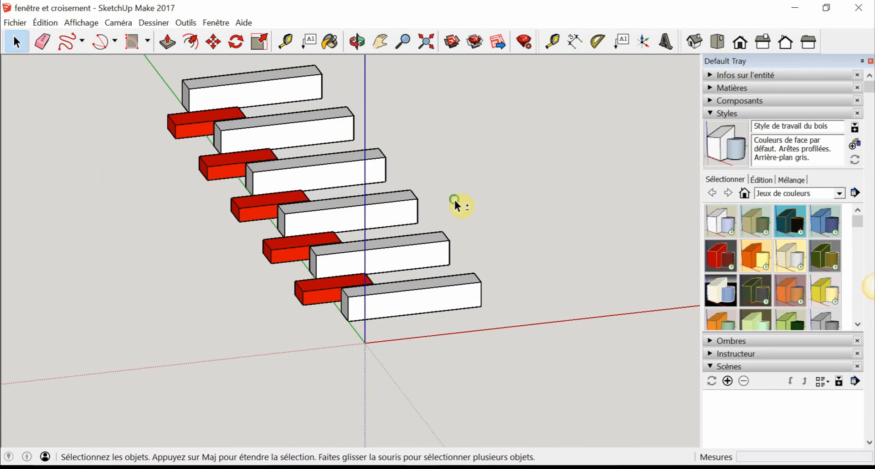
pyautogui.keyDown('shift'); pyautogui.moveTo(454, 198); pyautogui.dragTo(500, 293, button='middle'); pyautogui.keyUp('shift')
pyautogui.click(496, 327)
pyautogui.click(463, 290)
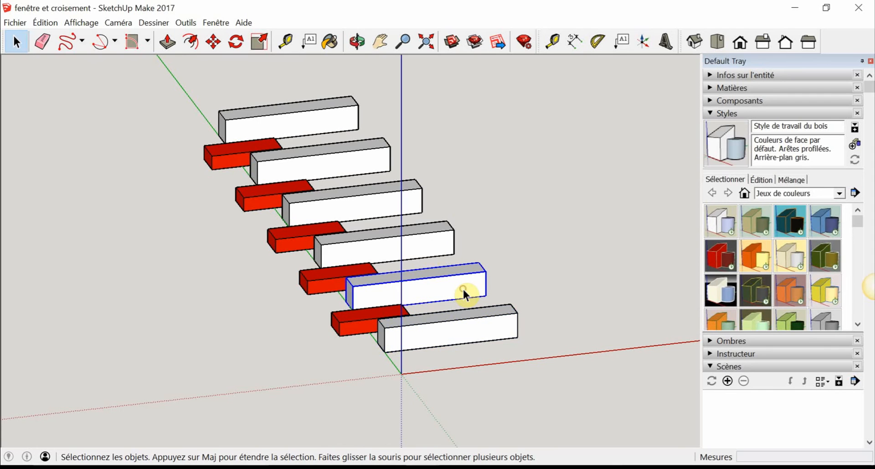
pyautogui.click(425, 241)
pyautogui.click(396, 196)
pyautogui.click(362, 152)
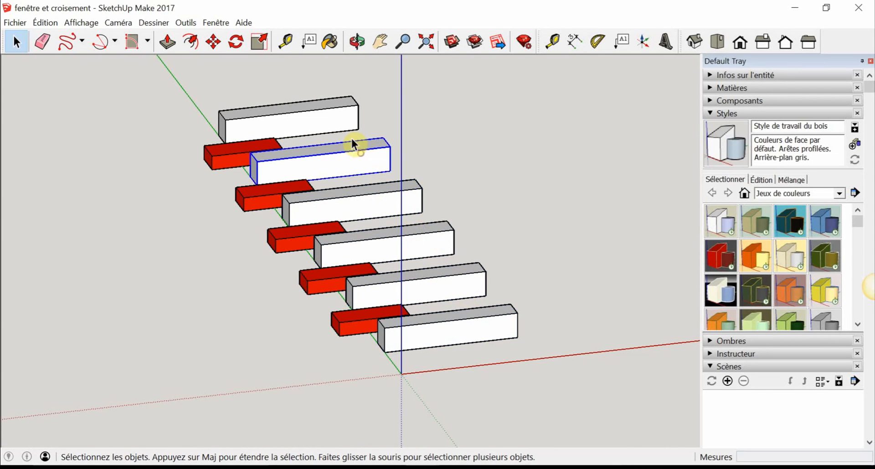
pyautogui.click(347, 119)
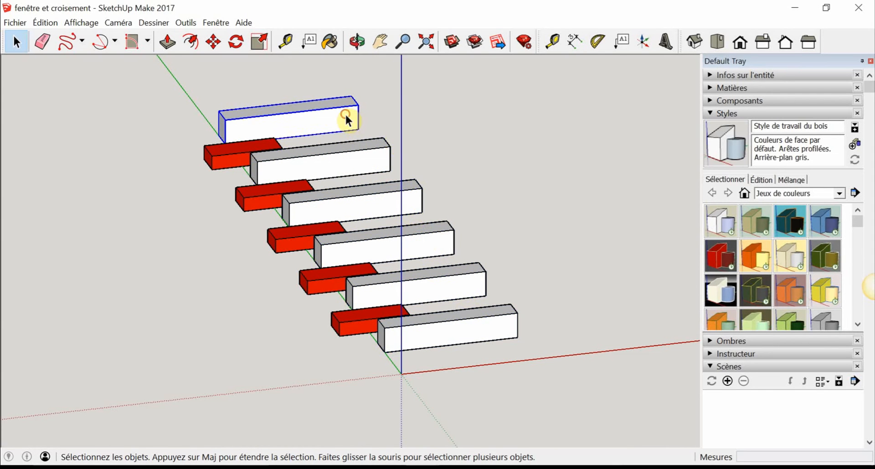
pyautogui.click(482, 146)
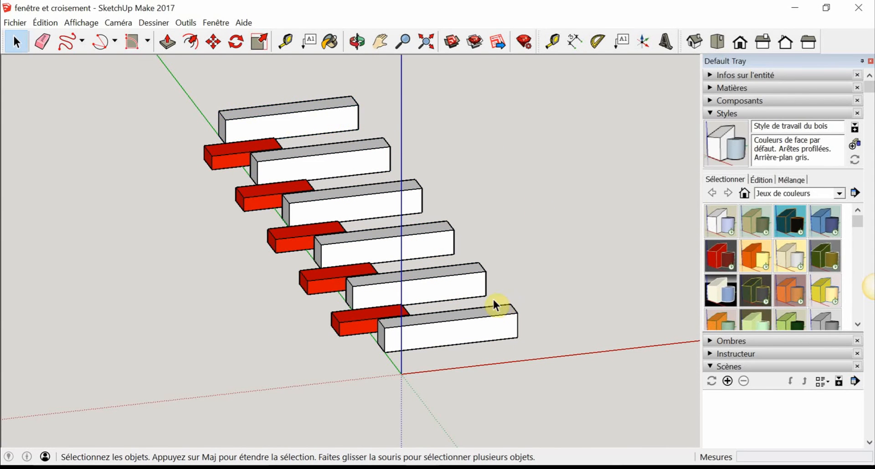
# Build a multiple selection by adding the six white bars one at a time, and clear it.
pyautogui.moveTo(490, 329); pyautogui.dragTo(398, 280, button='middle')
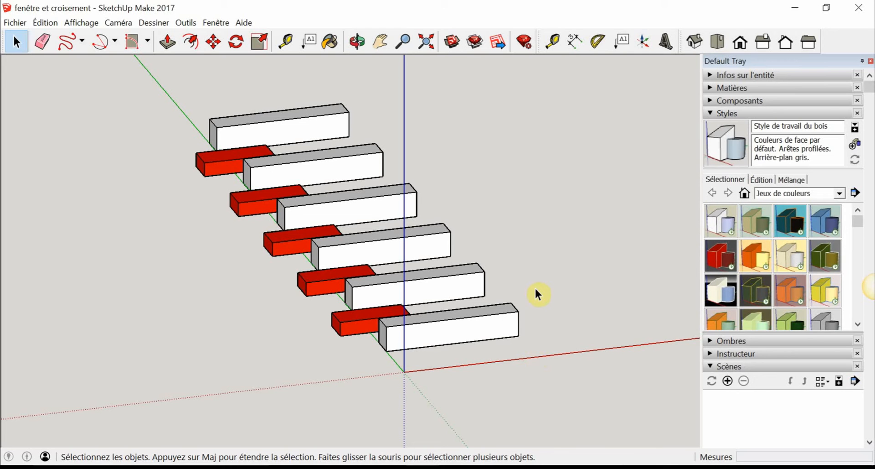
pyautogui.click(503, 326)
pyautogui.keyDown('ctrl'); pyautogui.click(463, 285); pyautogui.keyUp('ctrl')
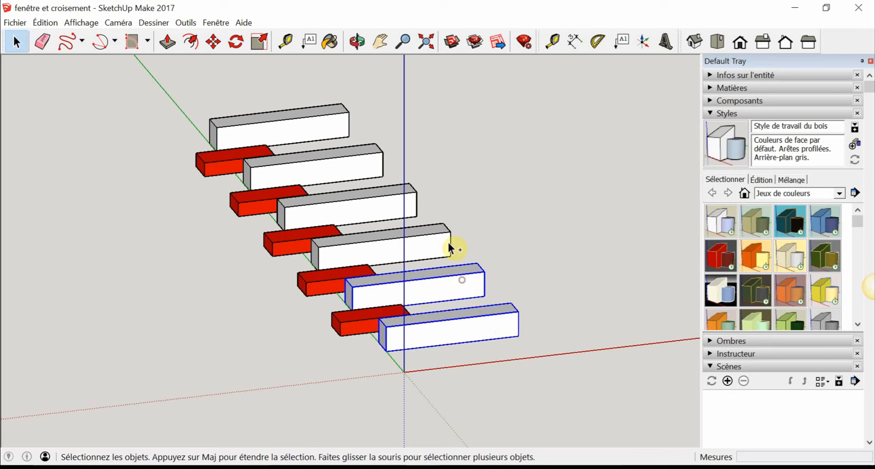
pyautogui.keyDown('ctrl'); pyautogui.click(439, 239); pyautogui.keyUp('ctrl')
pyautogui.keyDown('ctrl'); pyautogui.click(381, 207); pyautogui.keyUp('ctrl')
pyautogui.keyDown('ctrl'); pyautogui.click(361, 167); pyautogui.keyUp('ctrl')
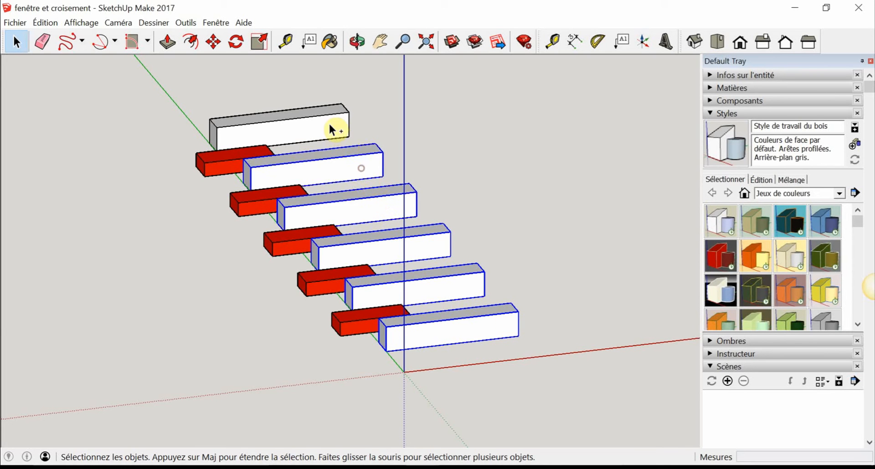
pyautogui.keyDown('ctrl'); pyautogui.click(329, 123); pyautogui.keyUp('ctrl')
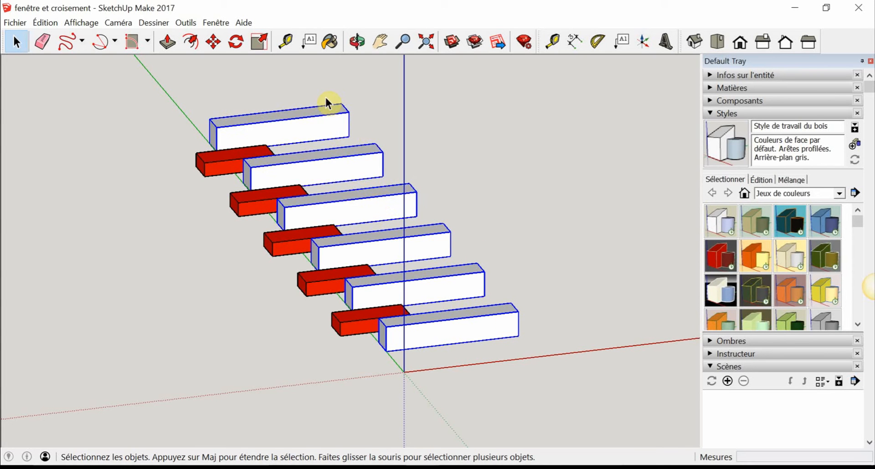
pyautogui.click(611, 265)
# From a front view, window-select only the white bars, repeat with only the red bars, and clear the selection.
pyautogui.moveTo(610, 372); pyautogui.dragTo(529, 363, button='middle')
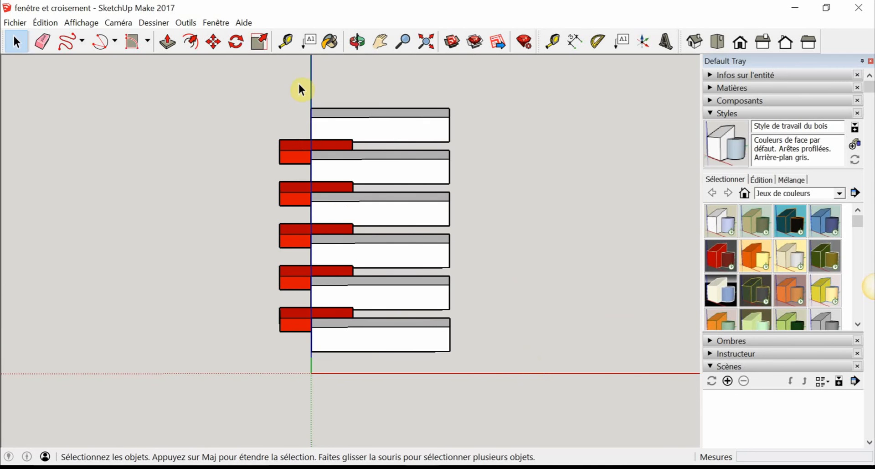
pyautogui.moveTo(296, 81); pyautogui.dragTo(529, 386)
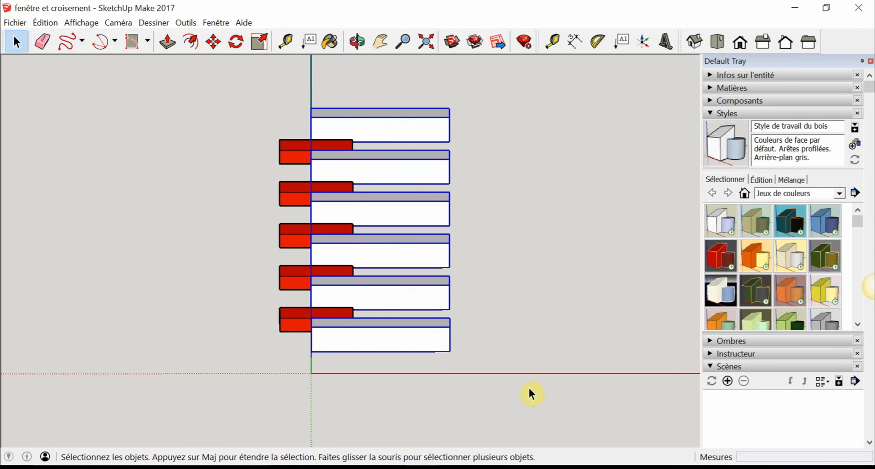
pyautogui.moveTo(470, 338)
pyautogui.mouseDown(button='middle')
pyautogui.moveTo(535, 305)
pyautogui.moveTo(474, 333)
pyautogui.mouseUp(button='middle')
pyautogui.moveTo(213, 84); pyautogui.dragTo(382, 411)
pyautogui.moveTo(321, 335); pyautogui.dragTo(519, 295, button='middle')
pyautogui.click(520, 296)
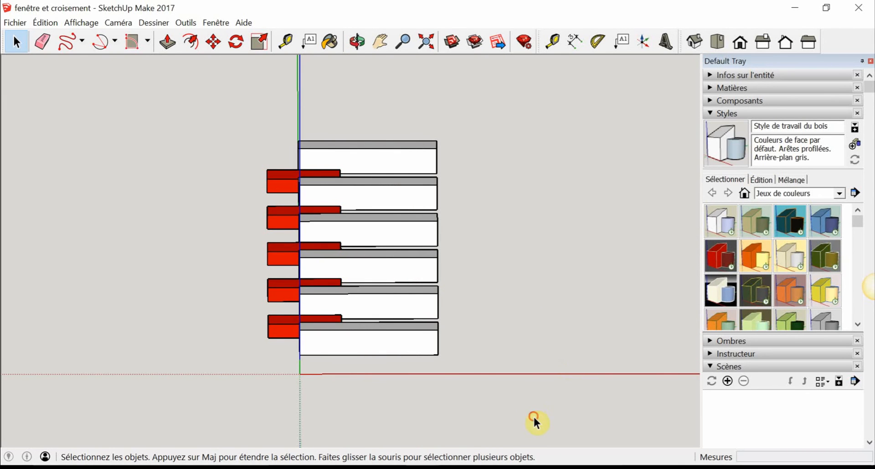
# Crossing-select all six white bars with a box that cuts through them without touching the red bars, and clear the selection.
pyautogui.moveTo(533, 416); pyautogui.dragTo(449, 197)
pyautogui.moveTo(398, 110); pyautogui.dragTo(369, 111)
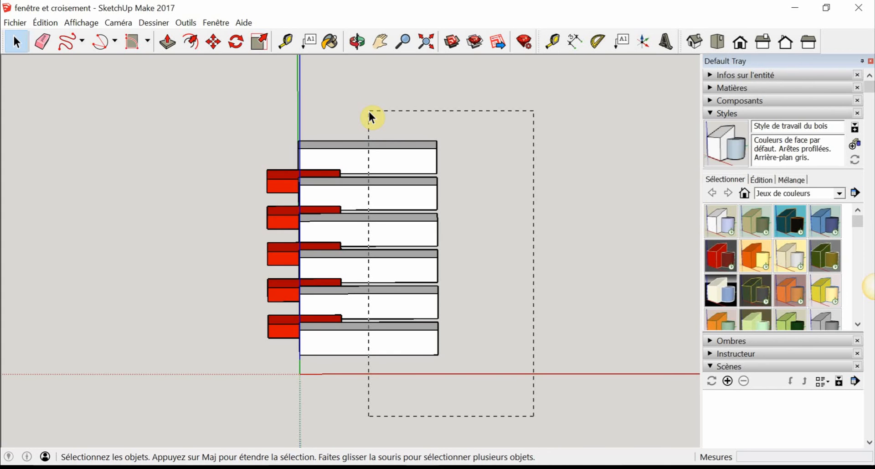
pyautogui.moveTo(369, 112)
pyautogui.mouseDown()
pyautogui.moveTo(419, 147)
pyautogui.moveTo(371, 96)
pyautogui.mouseUp()
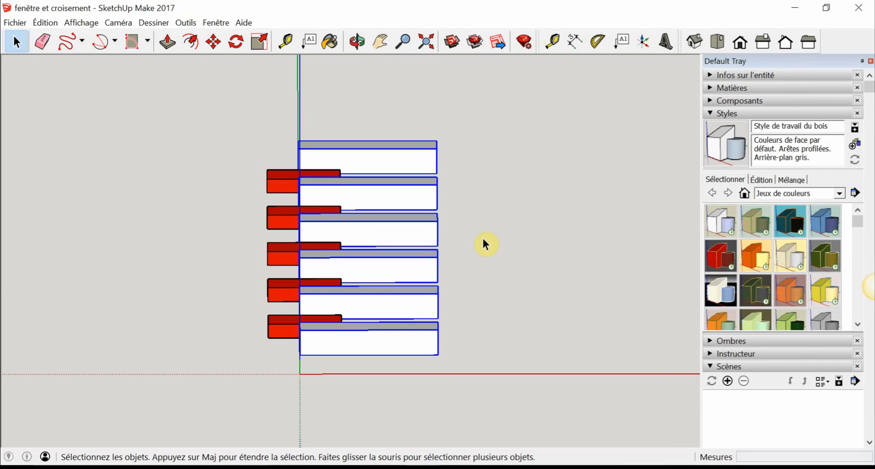
pyautogui.click(500, 246)
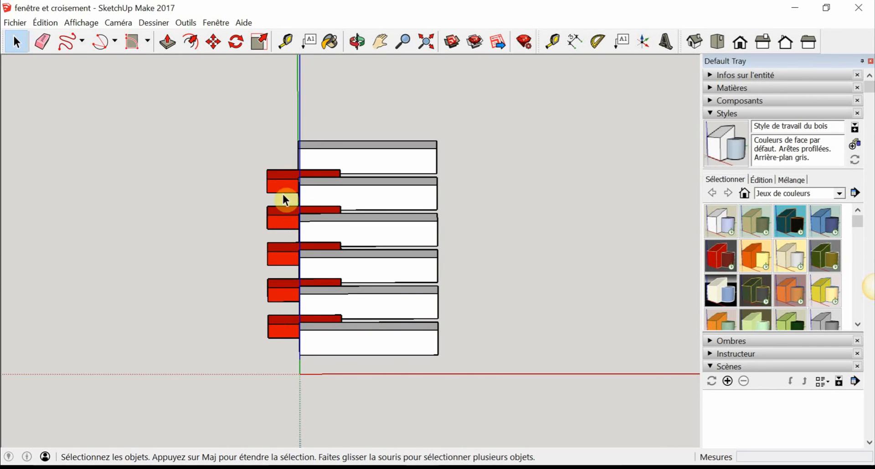
# Try to window-select the red bars with a box covering only their protruding ends.
pyautogui.moveTo(292, 360)
pyautogui.mouseDown()
pyautogui.moveTo(215, 141)
pyautogui.moveTo(269, 198)
pyautogui.moveTo(354, 147)
pyautogui.moveTo(617, 108)
pyautogui.moveTo(248, 117)
pyautogui.moveTo(309, 338)
pyautogui.moveTo(295, 359)
pyautogui.mouseUp()
pyautogui.moveTo(155, 142); pyautogui.dragTo(280, 357)
pyautogui.moveTo(202, 132); pyautogui.dragTo(291, 370)
# Crossing-select the five red bars with a box over only their protruding ends, and clear the selection.
pyautogui.moveTo(293, 135); pyautogui.dragTo(202, 384)
pyautogui.moveTo(201, 384); pyautogui.dragTo(202, 384)
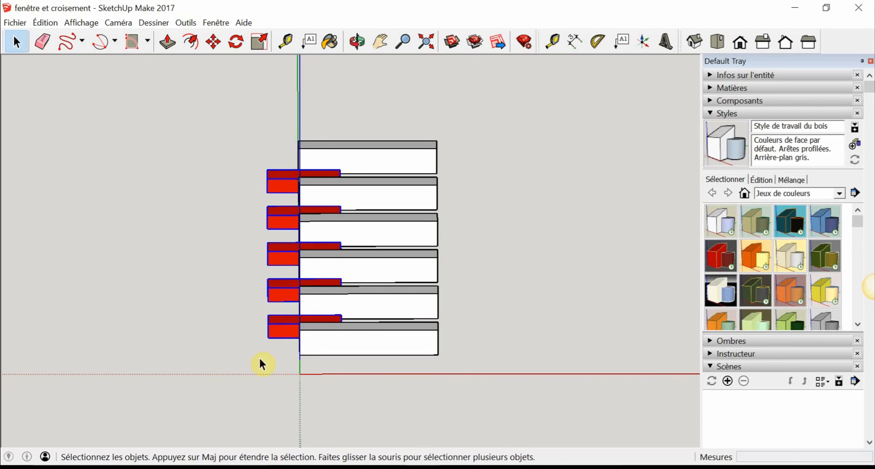
pyautogui.moveTo(289, 363); pyautogui.dragTo(226, 128)
pyautogui.click(278, 142)
pyautogui.moveTo(284, 137); pyautogui.dragTo(217, 386)
pyautogui.click(237, 114)
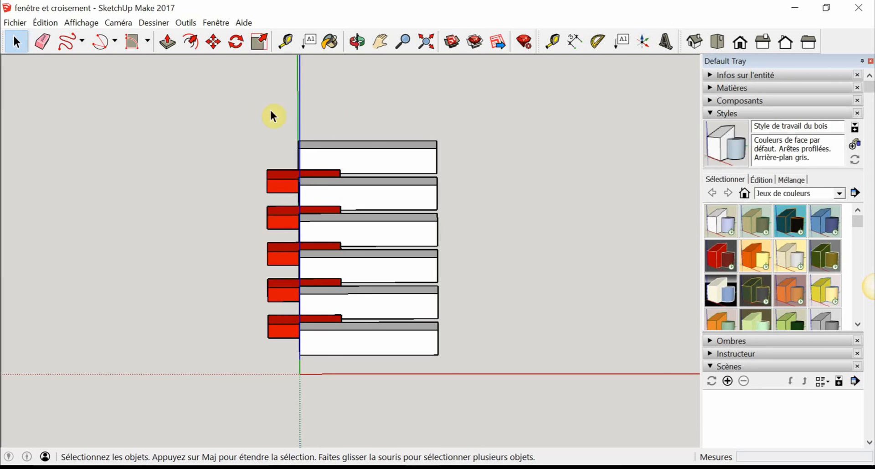
# Crossing-select all white and red bars with a box reaching just past the white bars' near edge, and clear the selection.
pyautogui.moveTo(310, 108); pyautogui.dragTo(224, 393)
pyautogui.moveTo(224, 395); pyautogui.dragTo(224, 395)
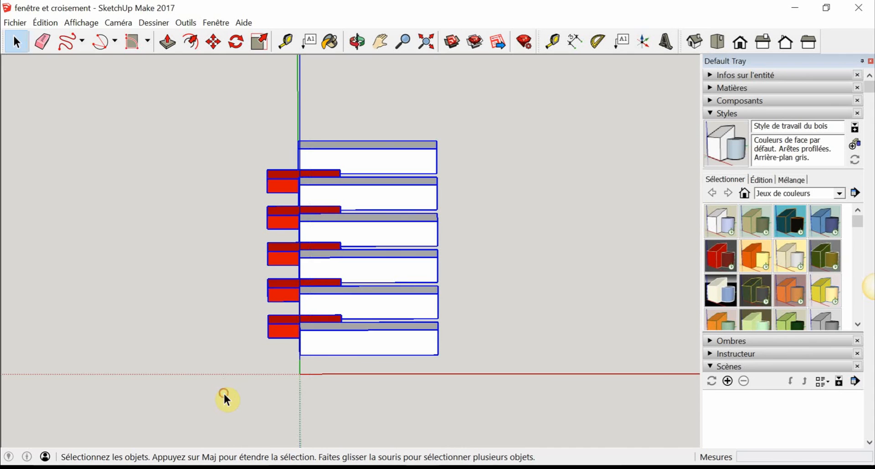
pyautogui.click(340, 400)
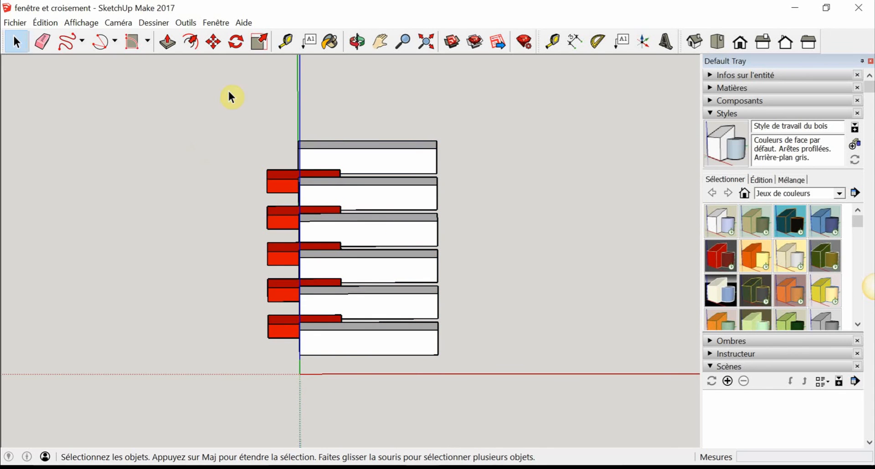
# Window-select the five red bars by enclosing them completely while only partly covering the white bars, and clear the selection.
pyautogui.moveTo(228, 89); pyautogui.dragTo(365, 392)
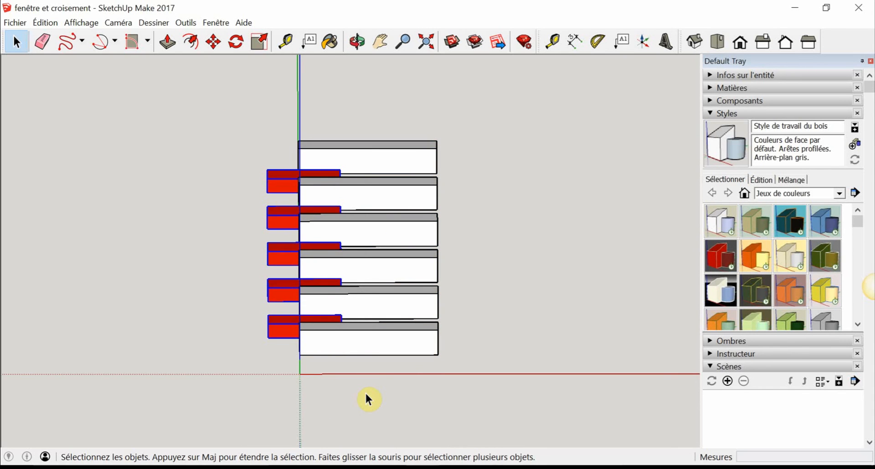
pyautogui.moveTo(199, 90); pyautogui.dragTo(374, 382)
pyautogui.click(228, 366)
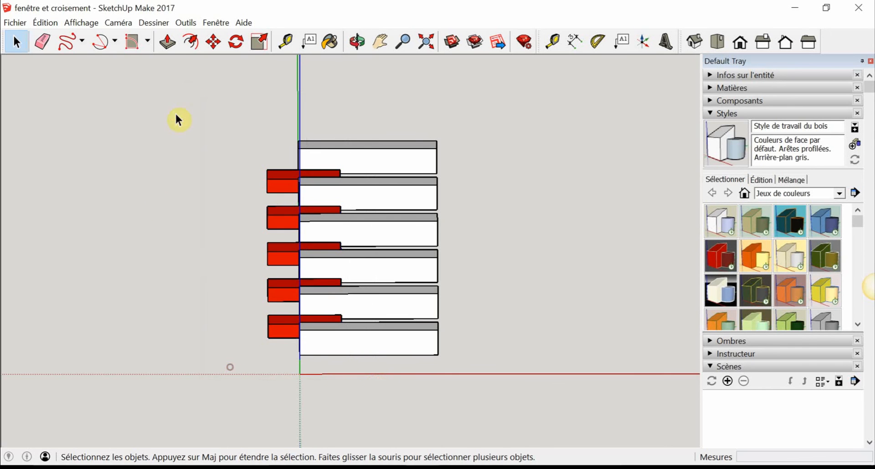
# Window-select all white and red bars with a box enclosing the whole model, and clear the selection.
pyautogui.moveTo(182, 86); pyautogui.dragTo(534, 403)
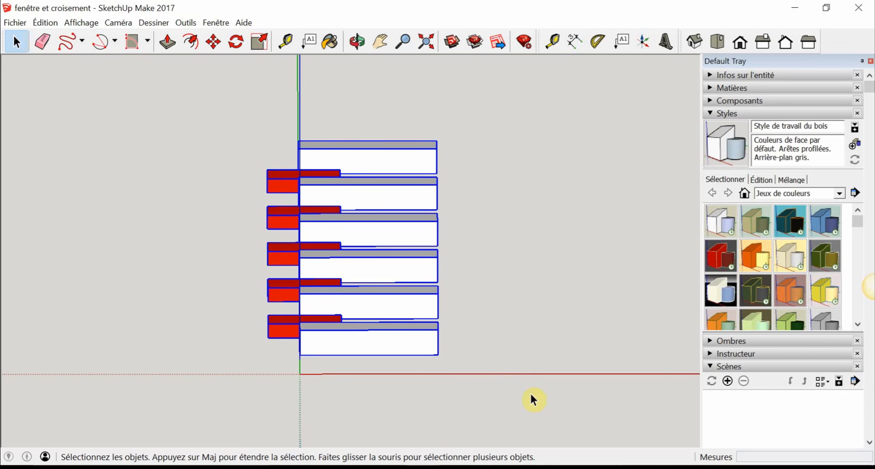
pyautogui.click(521, 282)
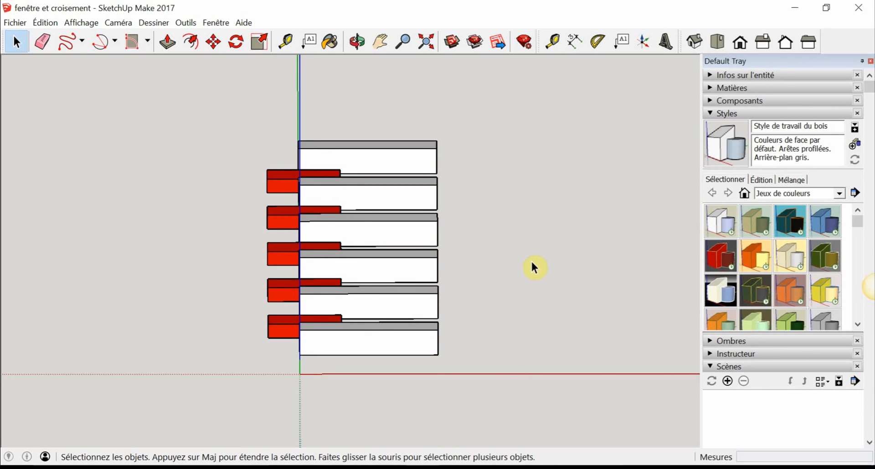
pyautogui.moveTo(484, 297); pyautogui.dragTo(553, 299, button='middle')
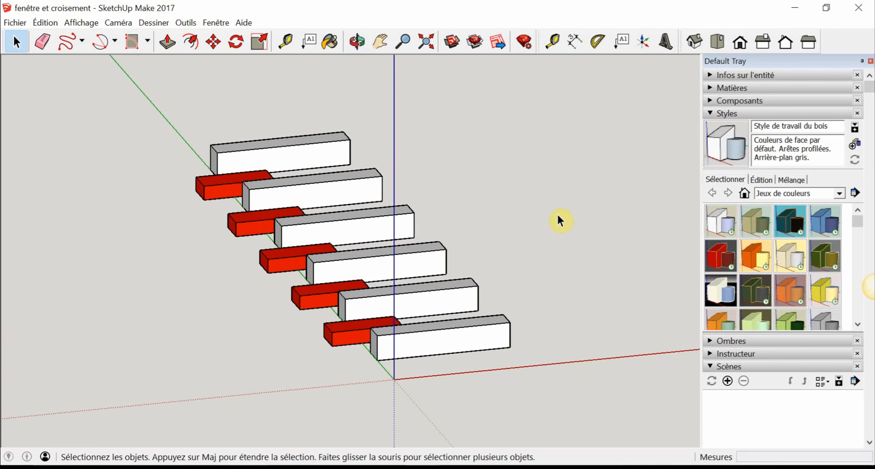